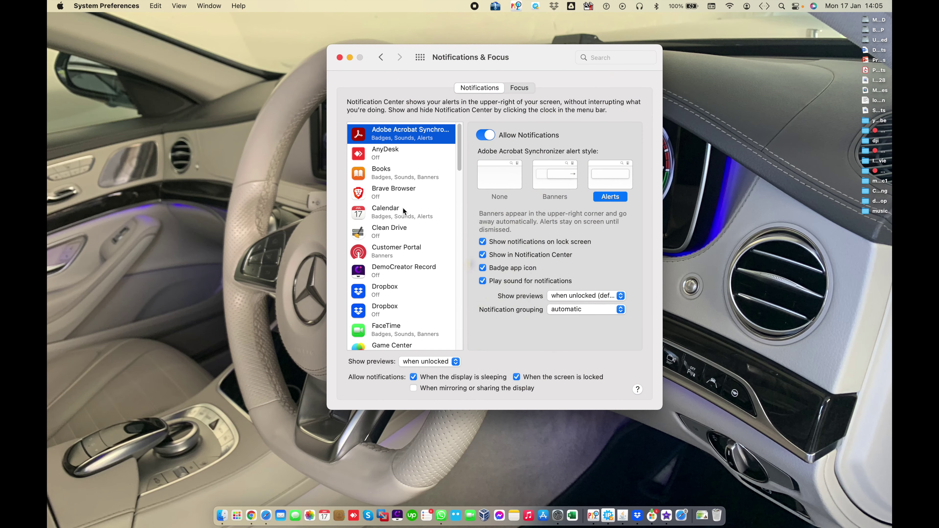
Step: Turn Adobe Acrobat Synchronizer's notifications off and back on several times, leaving them allowed
{"action": "scroll", "coordinate": [403, 210], "scroll_direction": "down", "scroll_amount": 20}
{"action": "scroll", "coordinate": [404, 211], "scroll_direction": "up", "scroll_amount": 20}
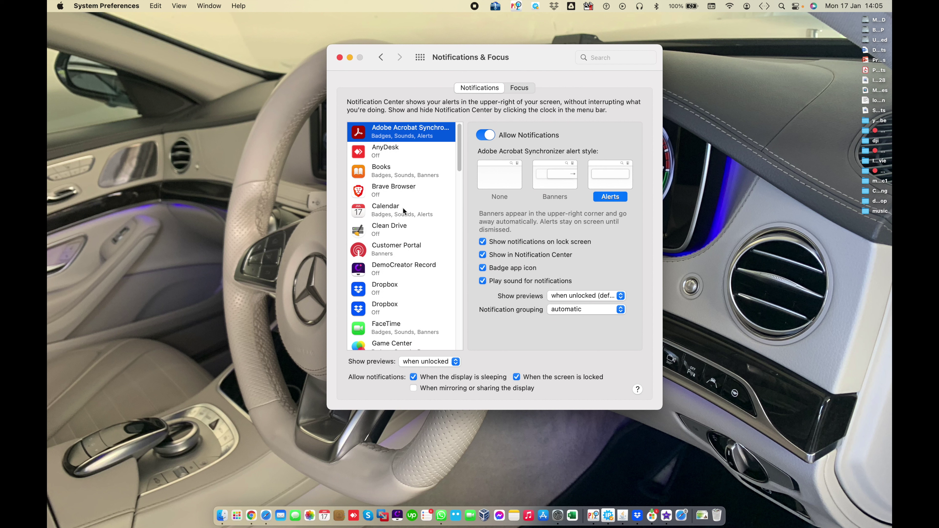
{"action": "left_click", "coordinate": [486, 135]}
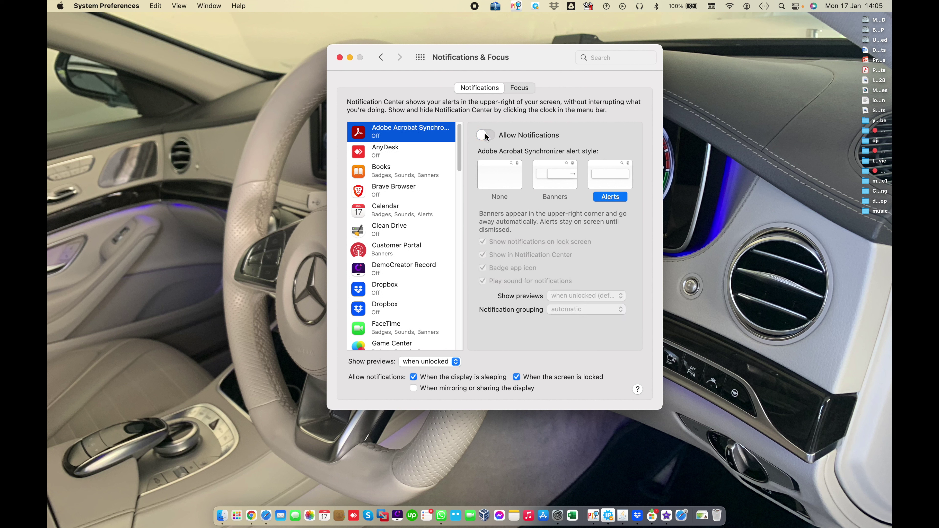
{"action": "scroll", "coordinate": [380, 216], "scroll_direction": "down", "scroll_amount": 3}
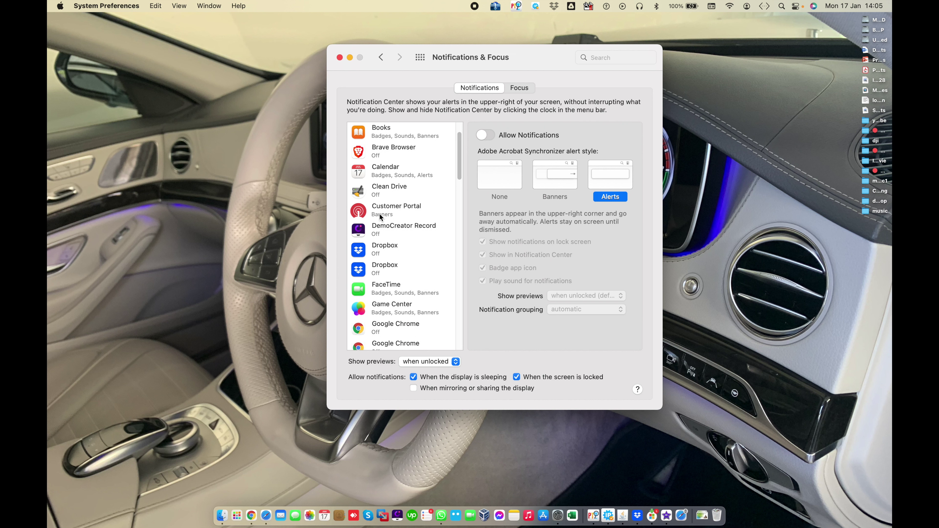
{"action": "scroll", "coordinate": [387, 217], "scroll_direction": "down", "scroll_amount": 2}
{"action": "scroll", "coordinate": [388, 216], "scroll_direction": "up", "scroll_amount": 5}
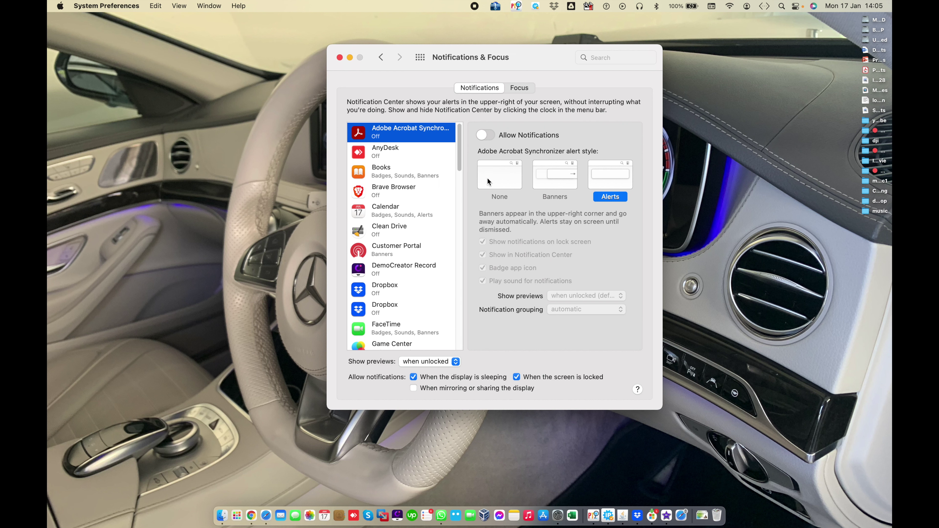
{"action": "left_click", "coordinate": [491, 135]}
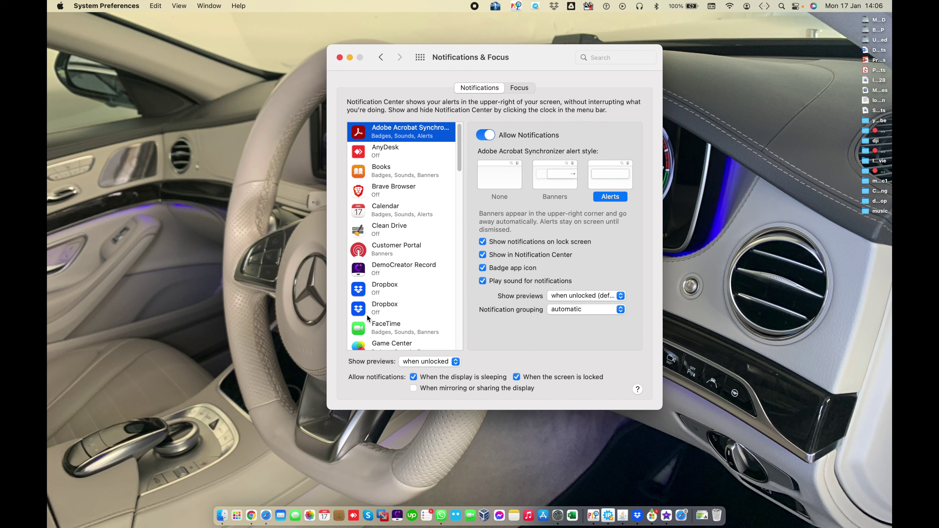
{"action": "scroll", "coordinate": [367, 320], "scroll_direction": "down", "scroll_amount": 3}
{"action": "scroll", "coordinate": [368, 320], "scroll_direction": "up", "scroll_amount": 3}
{"action": "left_click", "coordinate": [491, 141]}
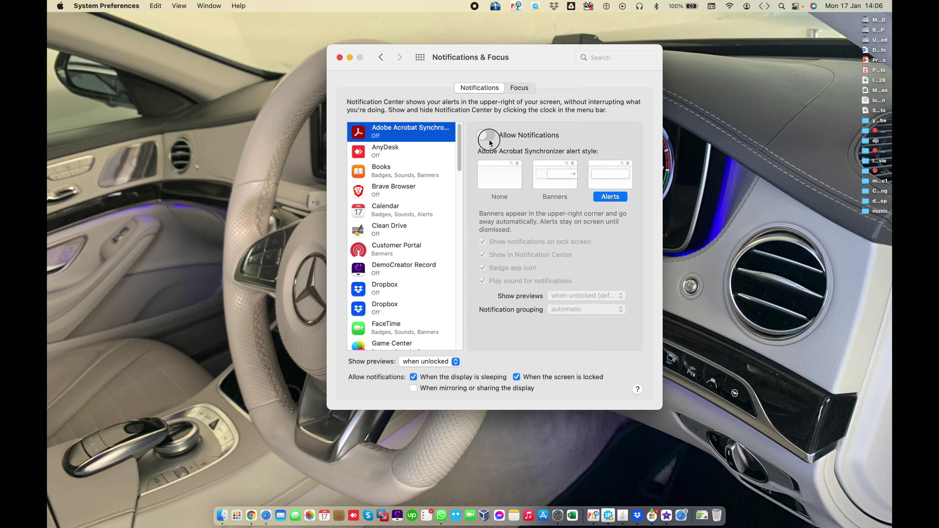
{"action": "left_click", "coordinate": [490, 140]}
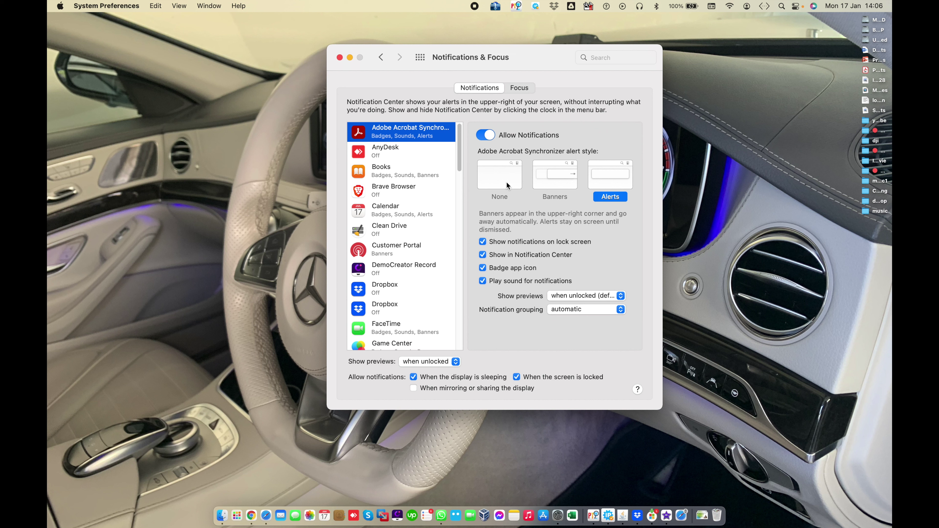
Step: Try Banners then return to Alerts, and toggle the lock-screen and Notification Center options
{"action": "left_click", "coordinate": [552, 172]}
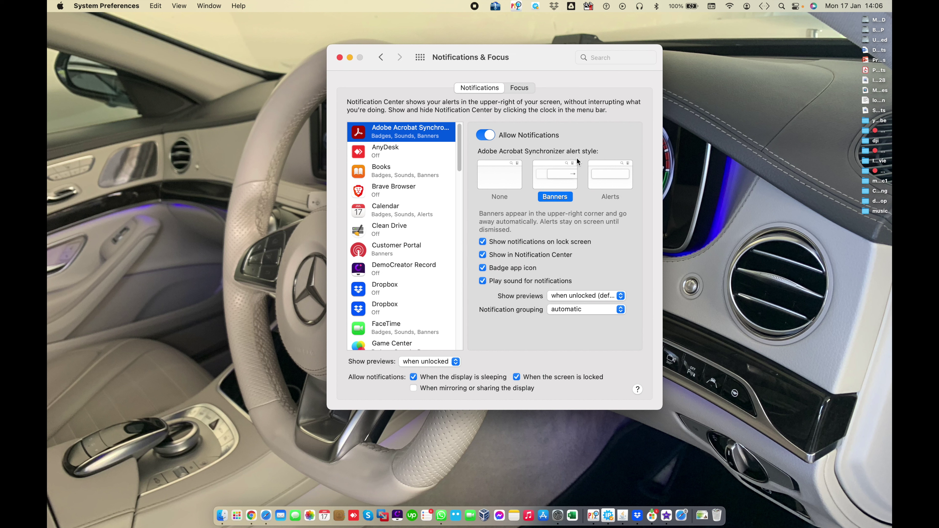
{"action": "left_click", "coordinate": [596, 174]}
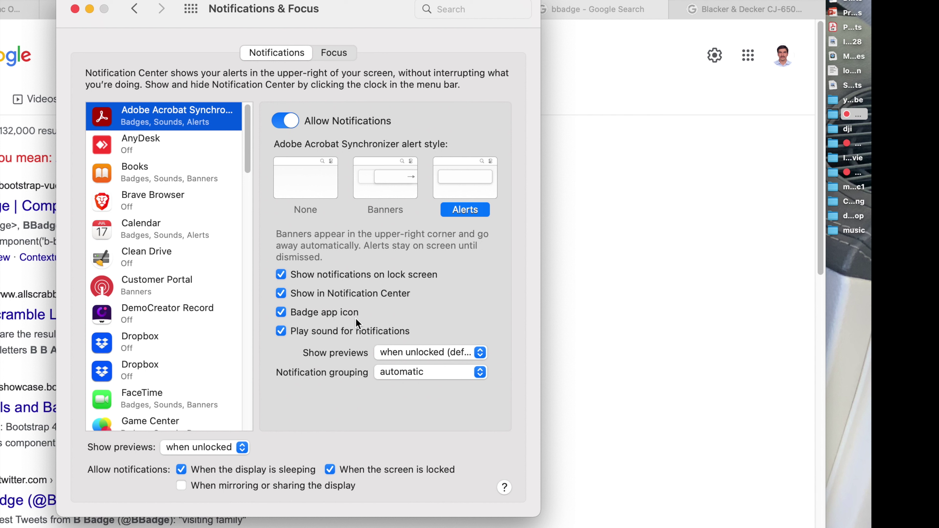
{"action": "left_click", "coordinate": [336, 275]}
{"action": "left_click", "coordinate": [335, 274]}
{"action": "left_click", "coordinate": [312, 298]}
{"action": "left_click", "coordinate": [307, 293]}
{"action": "left_click", "coordinate": [312, 292]}
Step: Toggle badge app icon and notification sounds off and on, leaving both enabled, and list preview choices
{"action": "left_click", "coordinate": [339, 308]}
{"action": "left_click", "coordinate": [332, 312]}
{"action": "left_click", "coordinate": [284, 335]}
{"action": "left_click", "coordinate": [283, 335]}
{"action": "left_click", "coordinate": [283, 335]}
{"action": "left_click", "coordinate": [282, 332]}
{"action": "left_click", "coordinate": [416, 353]}
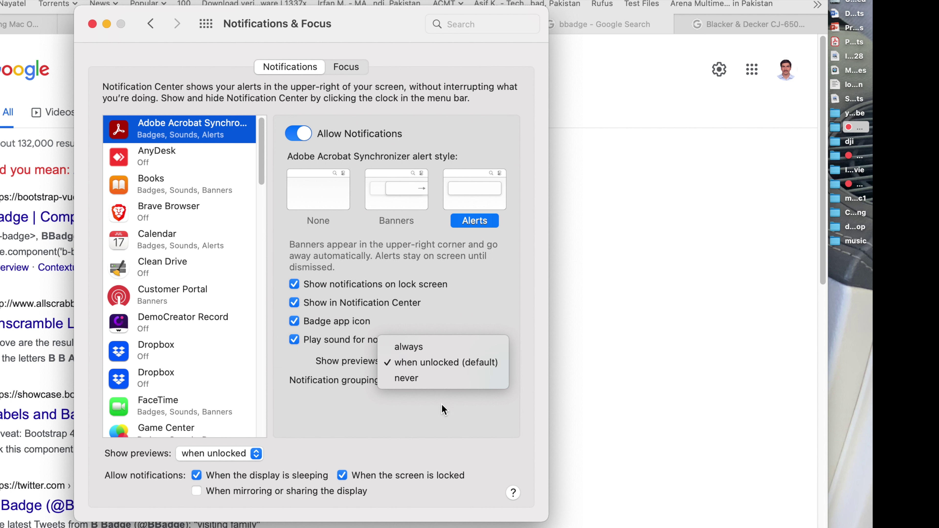
Step: Open and close the Show previews choices repeatedly, keeping 'when unlocked (default)'
{"action": "left_click", "coordinate": [448, 328]}
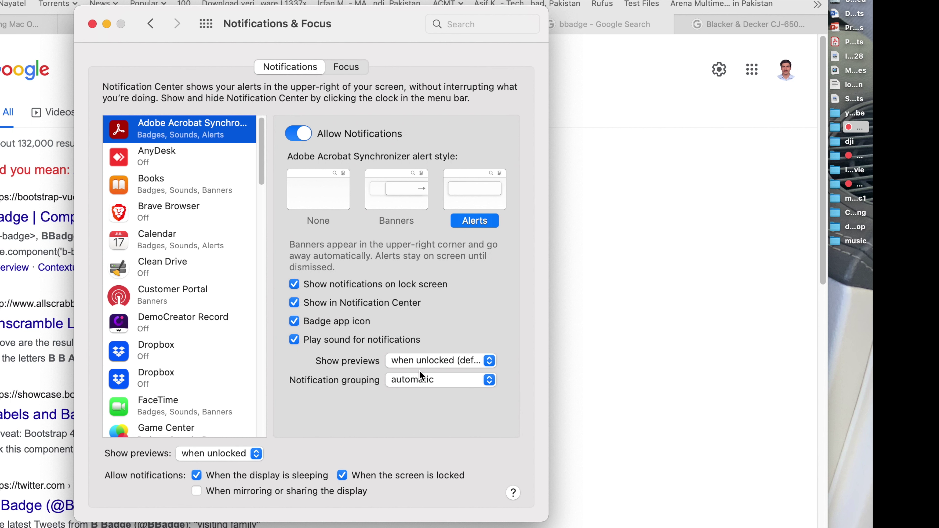
{"action": "left_click", "coordinate": [433, 366]}
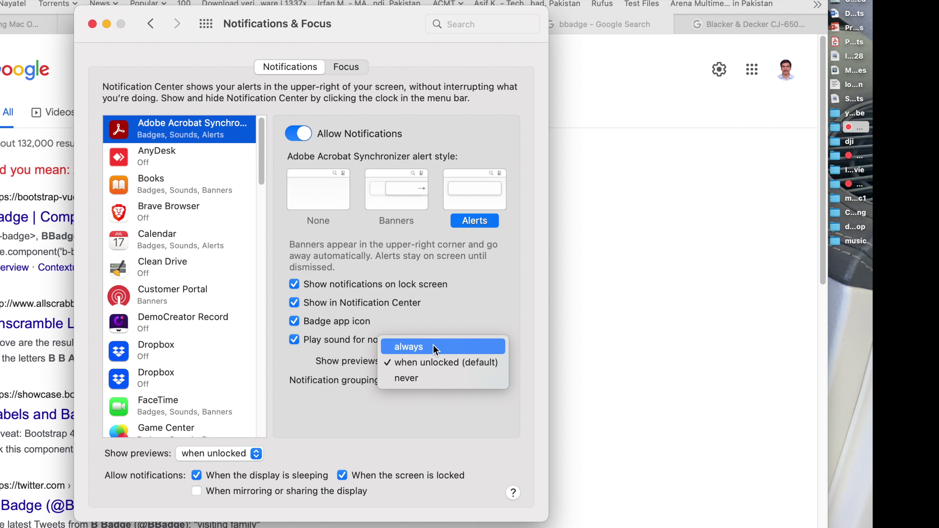
{"action": "left_click", "coordinate": [444, 311]}
{"action": "left_click", "coordinate": [416, 361]}
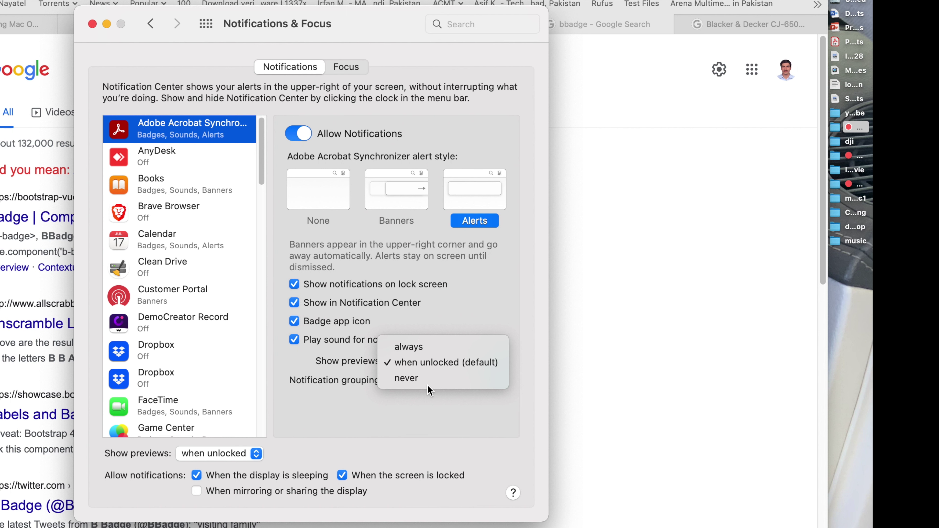
{"action": "left_click", "coordinate": [408, 405]}
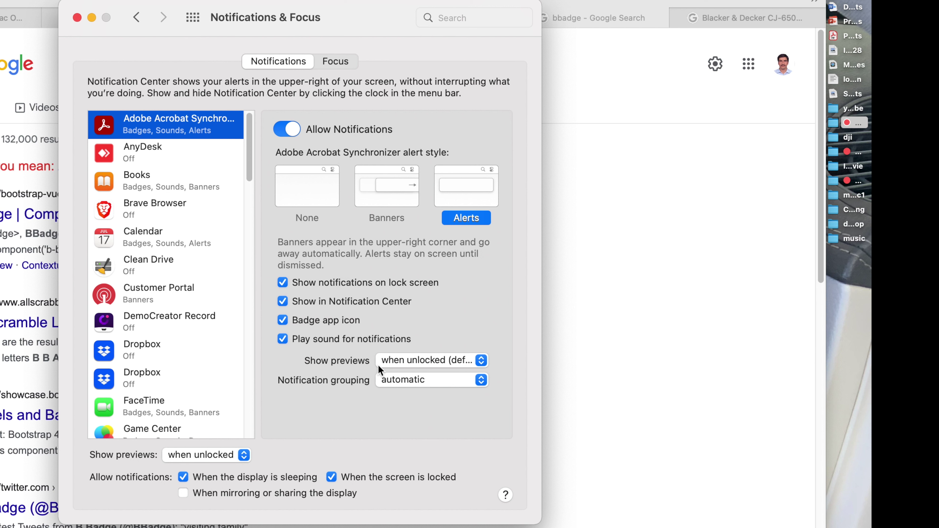
Step: Switch to Clean Drive and back to Adobe Acrobat Synchronizer, then list the grouping choices
{"action": "left_click", "coordinate": [188, 272]}
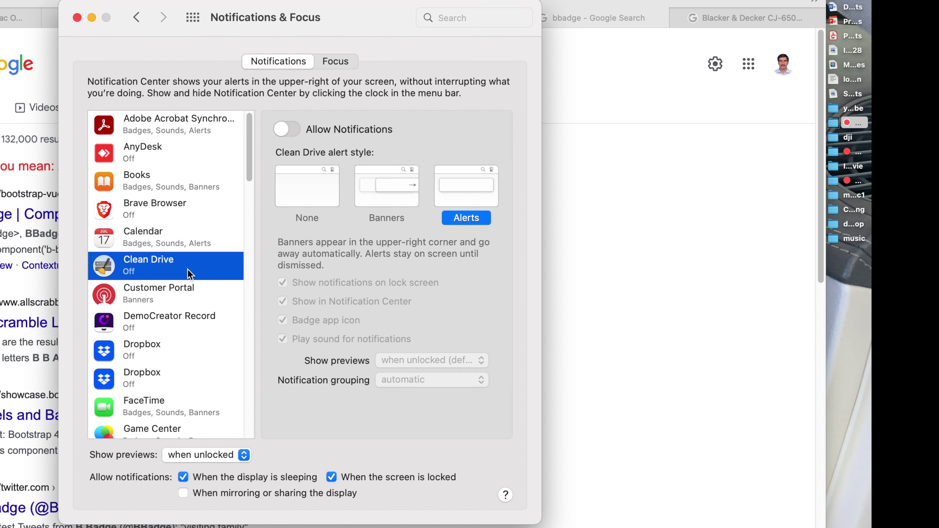
{"action": "left_click", "coordinate": [139, 128]}
{"action": "scroll", "coordinate": [162, 377], "scroll_direction": "down", "scroll_amount": 2}
{"action": "scroll", "coordinate": [162, 392], "scroll_direction": "down", "scroll_amount": 5}
{"action": "scroll", "coordinate": [161, 392], "scroll_direction": "up", "scroll_amount": 6}
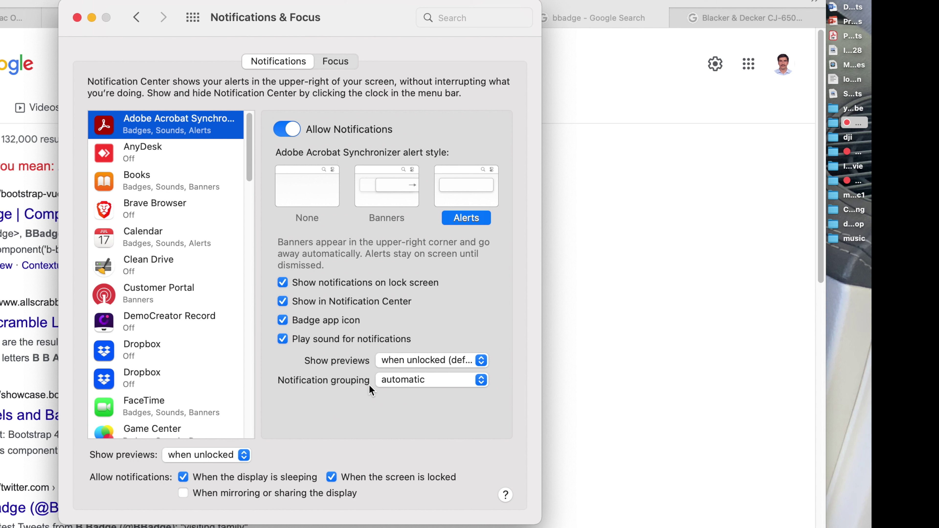
{"action": "left_click", "coordinate": [430, 379]}
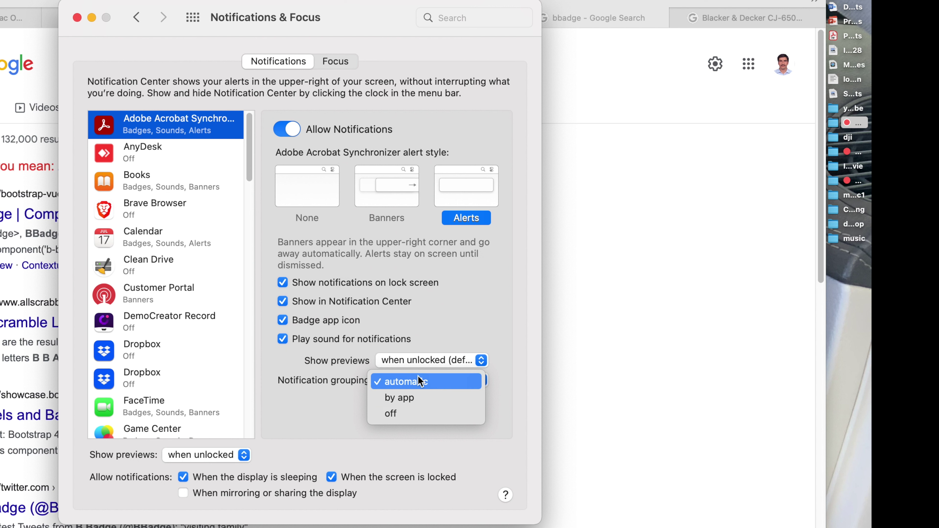
Step: Open and close the grouping and preview pop-ups several times, keeping grouping at automatic
{"action": "left_click", "coordinate": [406, 381]}
{"action": "left_click", "coordinate": [406, 381]}
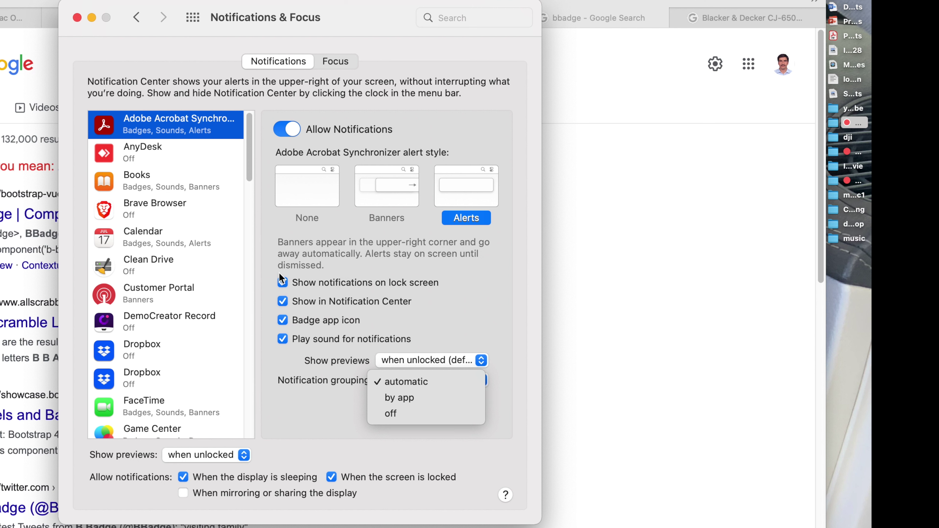
{"action": "left_click", "coordinate": [385, 252]}
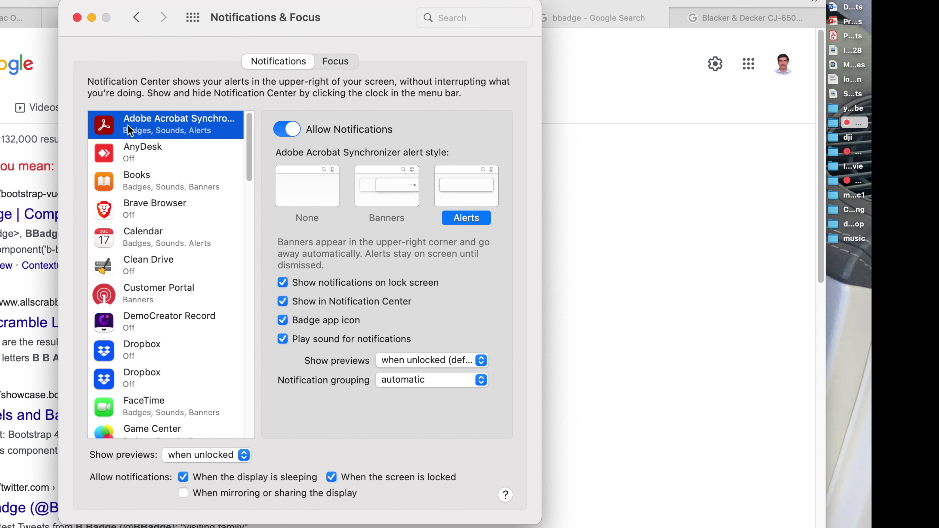
{"action": "left_click", "coordinate": [399, 365]}
{"action": "left_click", "coordinate": [398, 368]}
{"action": "left_click", "coordinate": [398, 381]}
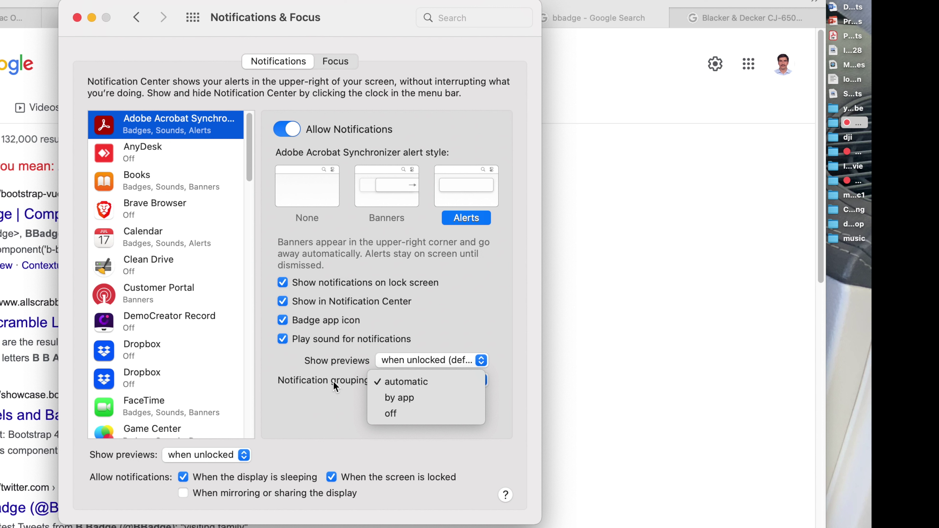
{"action": "left_click", "coordinate": [338, 428]}
{"action": "left_click", "coordinate": [430, 381]}
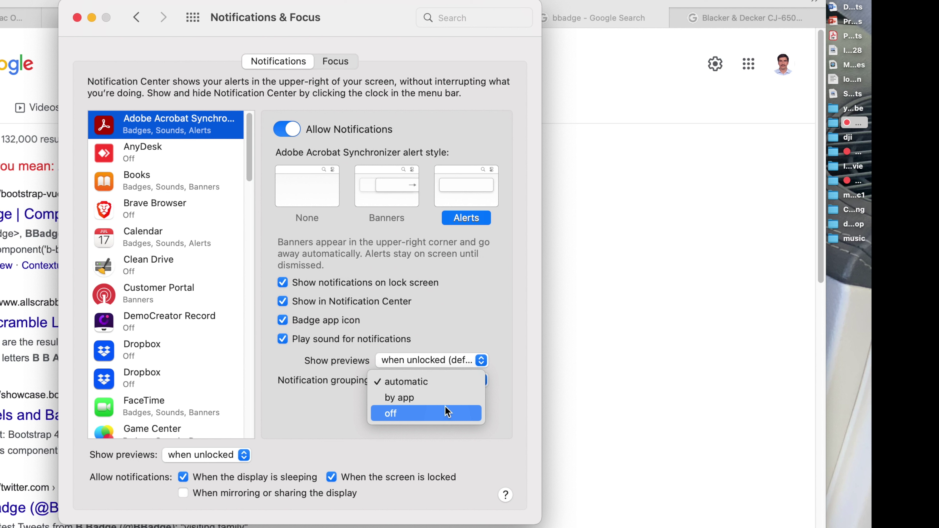
{"action": "left_click", "coordinate": [318, 406]}
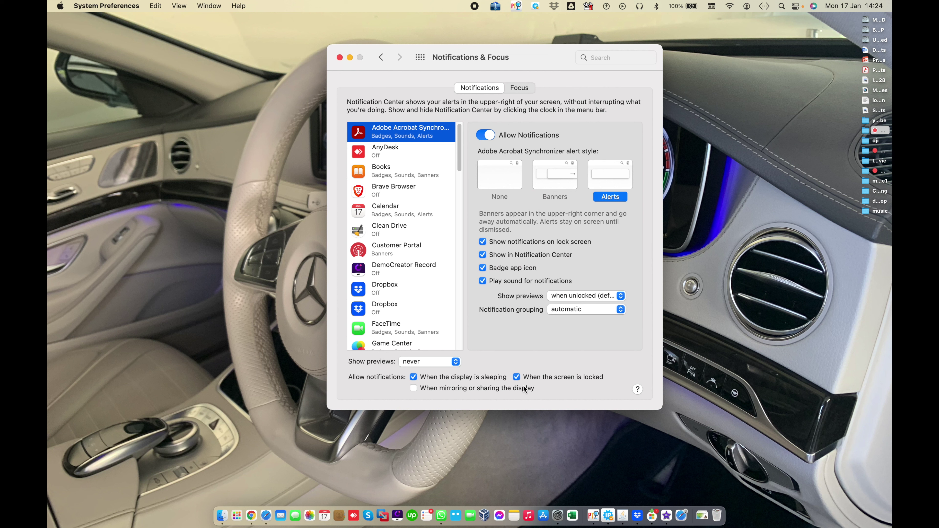
Step: Tick and untick notifications while mirroring the display, then go to the Focus settings
{"action": "left_click", "coordinate": [441, 390]}
{"action": "left_click", "coordinate": [441, 391]}
{"action": "left_click", "coordinate": [521, 93]}
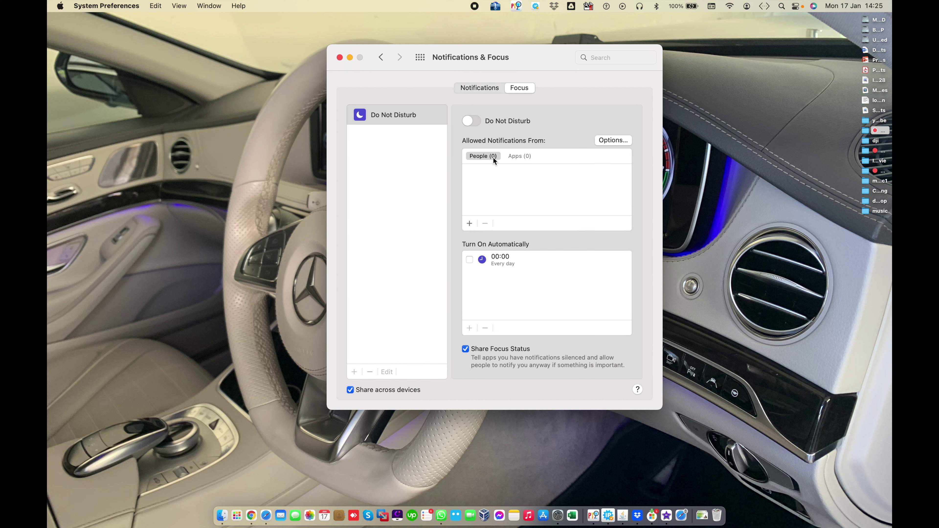
Step: Select Do Not Disturb, switch it on and bring up its Options sheet
{"action": "left_click", "coordinate": [401, 251]}
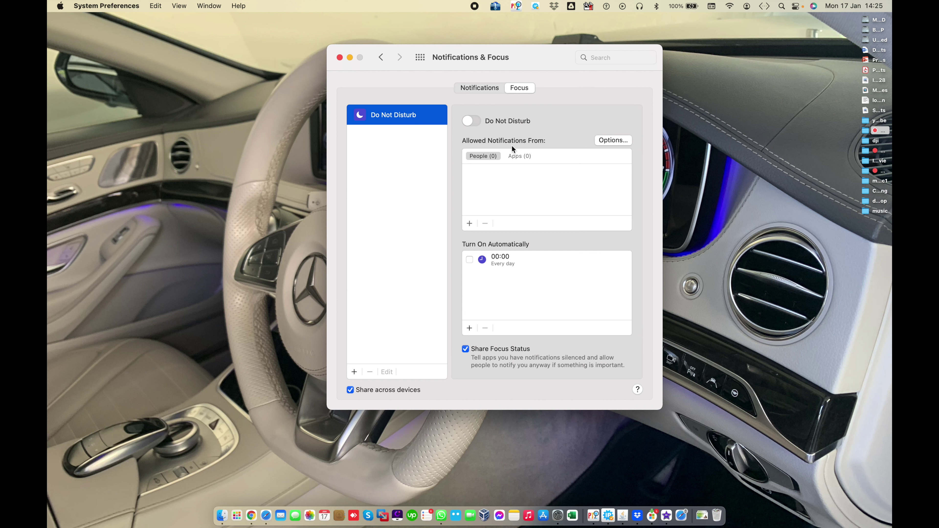
{"action": "left_click", "coordinate": [475, 120]}
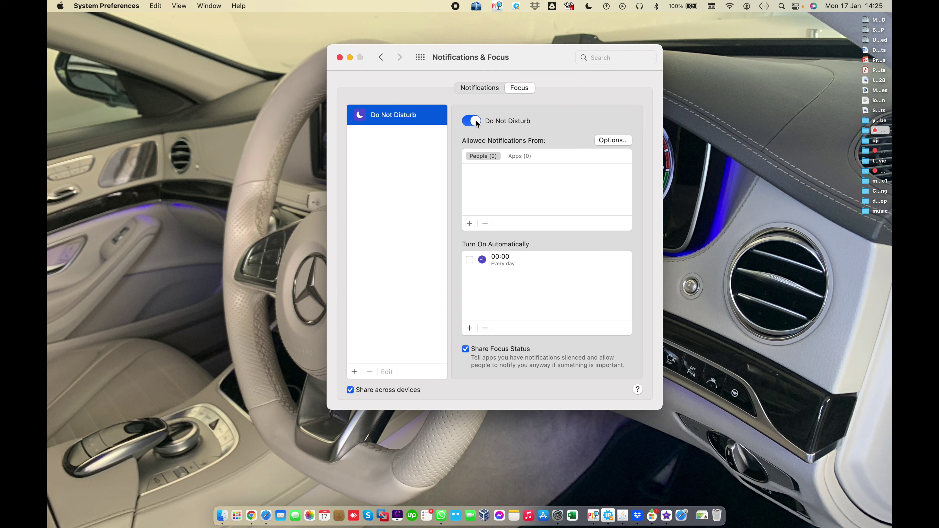
{"action": "left_click", "coordinate": [613, 140]}
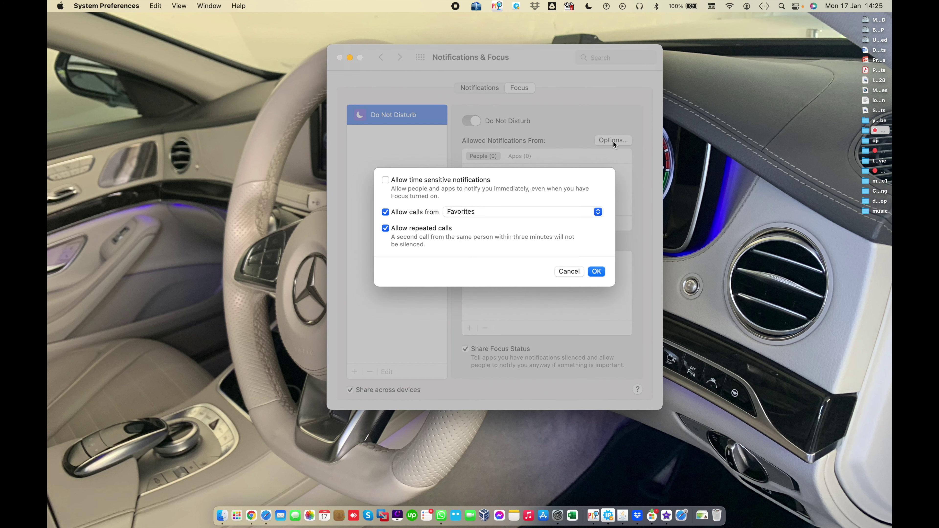
Step: Keep calls from Favorites and repeated calls allowed, then cancel the Do Not Disturb options
{"action": "left_click", "coordinate": [474, 211]}
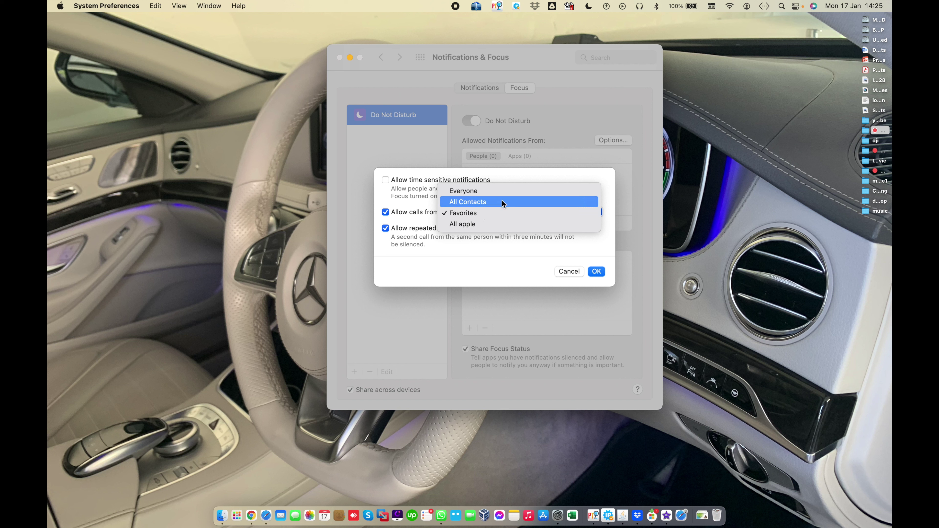
{"action": "left_click", "coordinate": [502, 214]}
{"action": "left_click", "coordinate": [410, 232]}
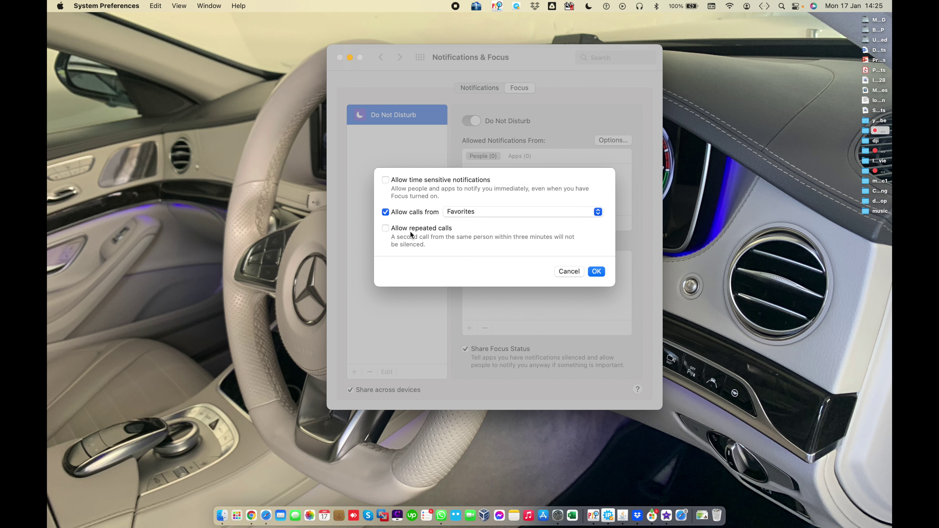
{"action": "left_click", "coordinate": [410, 232]}
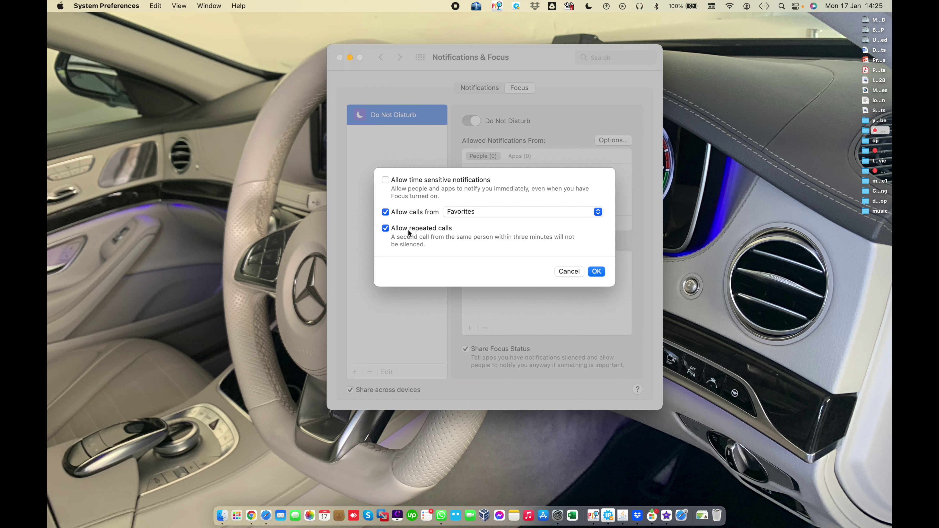
{"action": "left_click", "coordinate": [463, 214]}
{"action": "left_click", "coordinate": [465, 217]}
{"action": "left_click", "coordinate": [480, 214]}
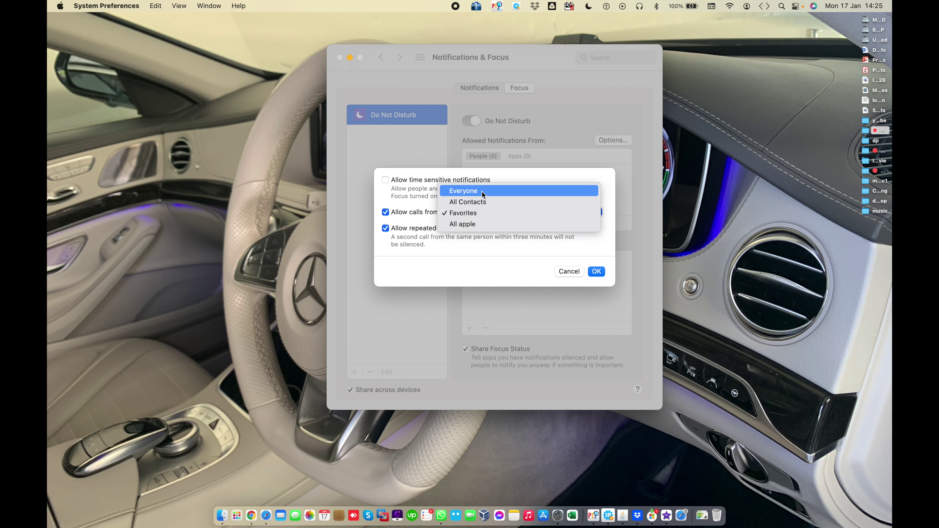
{"action": "left_click", "coordinate": [407, 260]}
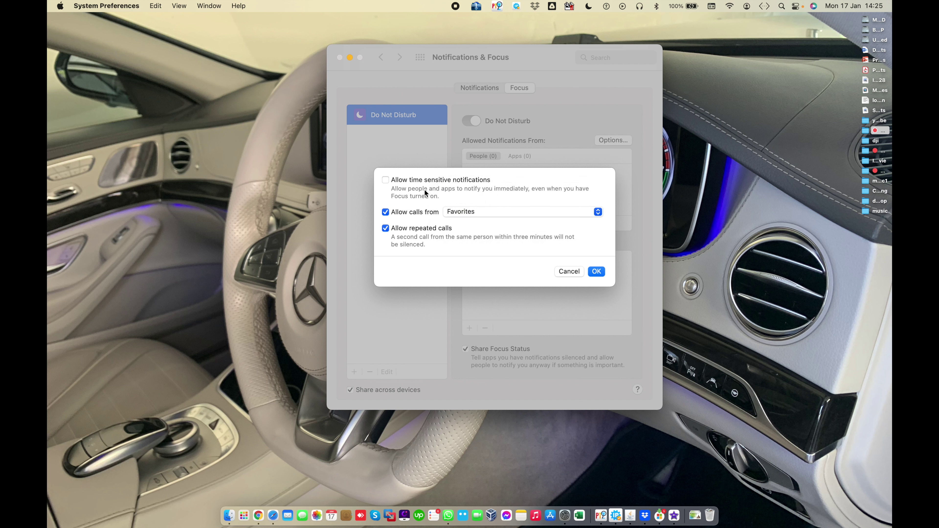
{"action": "left_click", "coordinate": [554, 271]}
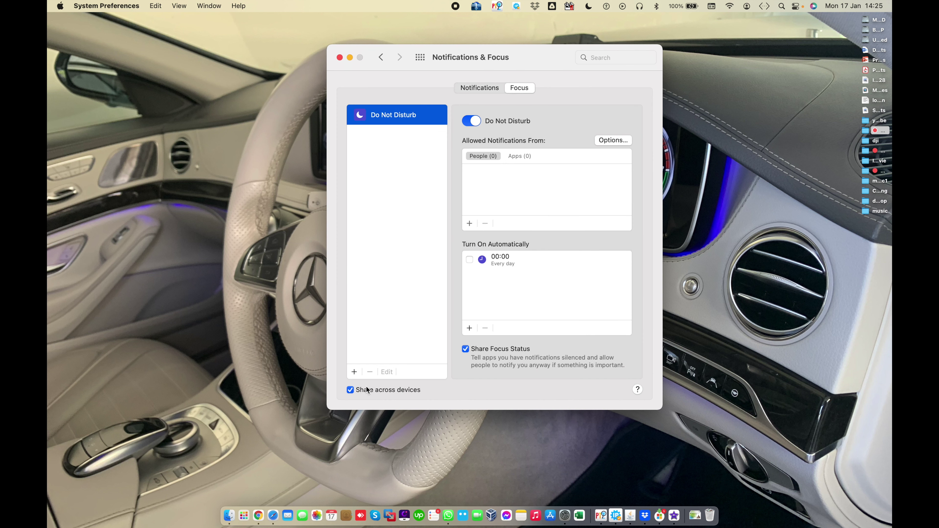
Step: Browse the new Focus types (Custom, Gaming, Mindfulness, Personal, Reading, Work) and choose Custom
{"action": "left_click", "coordinate": [354, 372]}
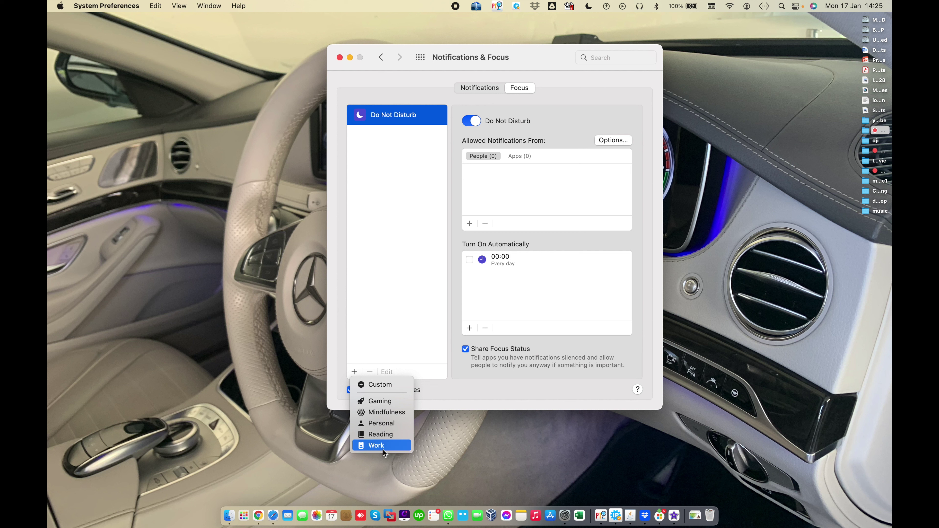
{"action": "left_click", "coordinate": [398, 412]}
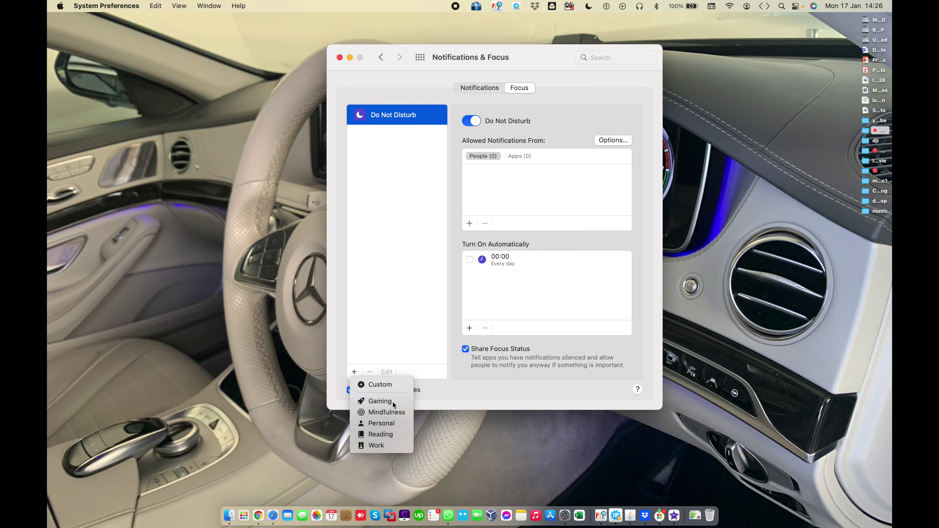
{"action": "left_click", "coordinate": [393, 400]}
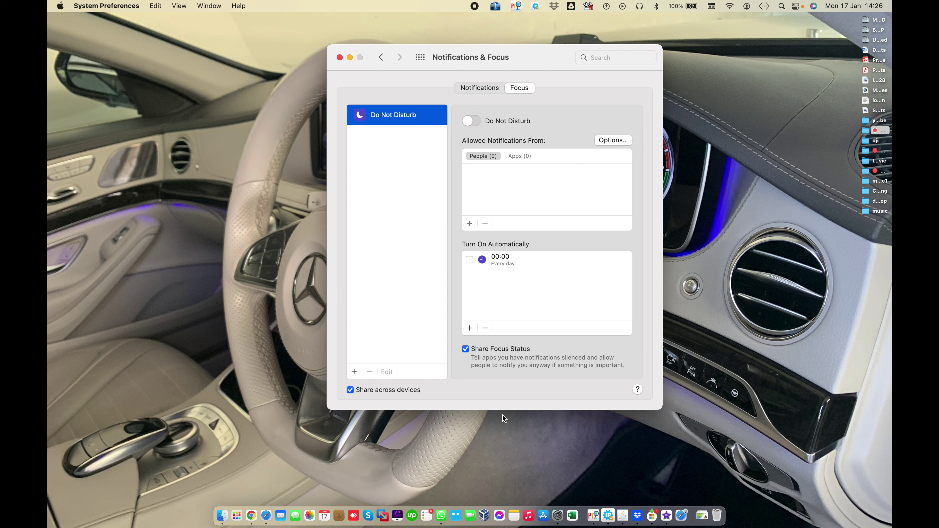
{"action": "left_click", "coordinate": [354, 372]}
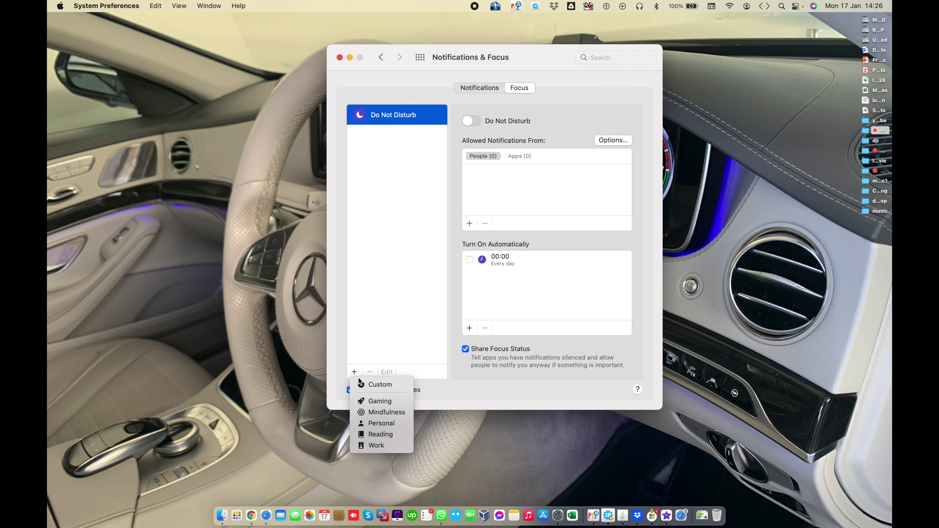
{"action": "left_click", "coordinate": [365, 345]}
{"action": "left_click", "coordinate": [354, 372]}
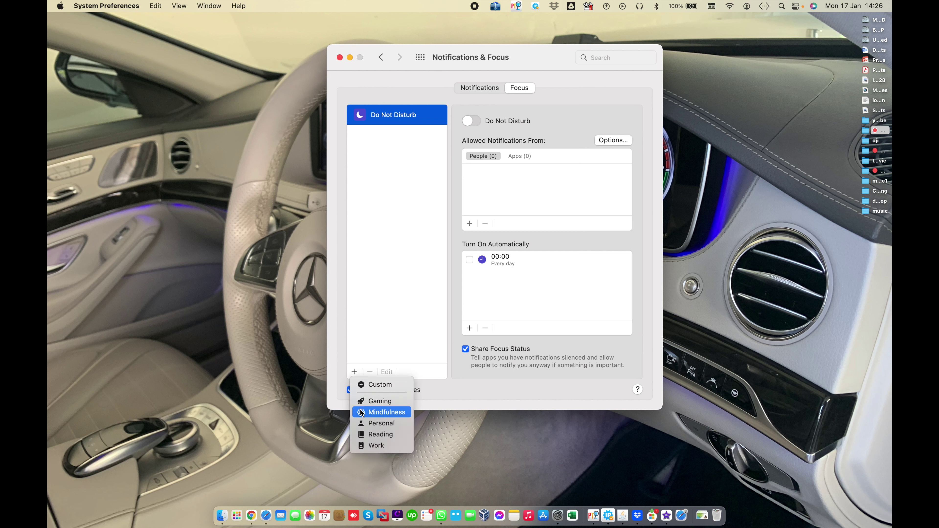
{"action": "left_click", "coordinate": [381, 384]}
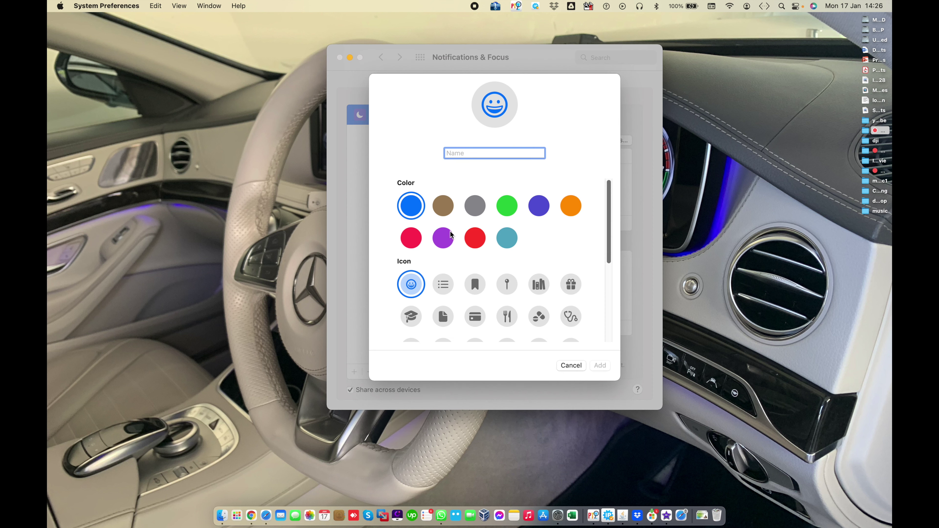
Step: Give the new Focus the stethoscope icon, name it 'clanic' and add it
{"action": "scroll", "coordinate": [469, 301], "scroll_direction": "down", "scroll_amount": 3}
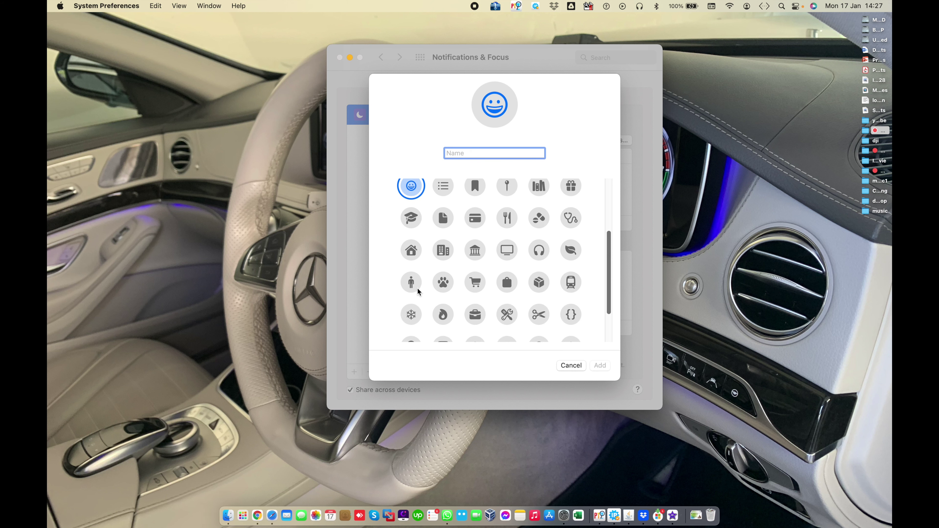
{"action": "scroll", "coordinate": [417, 290], "scroll_direction": "down", "scroll_amount": 2}
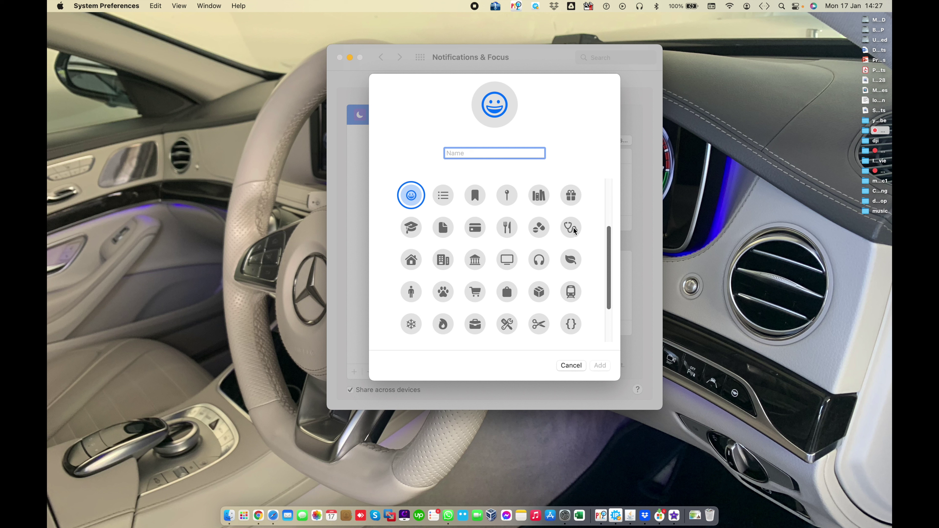
{"action": "left_click", "coordinate": [573, 228]}
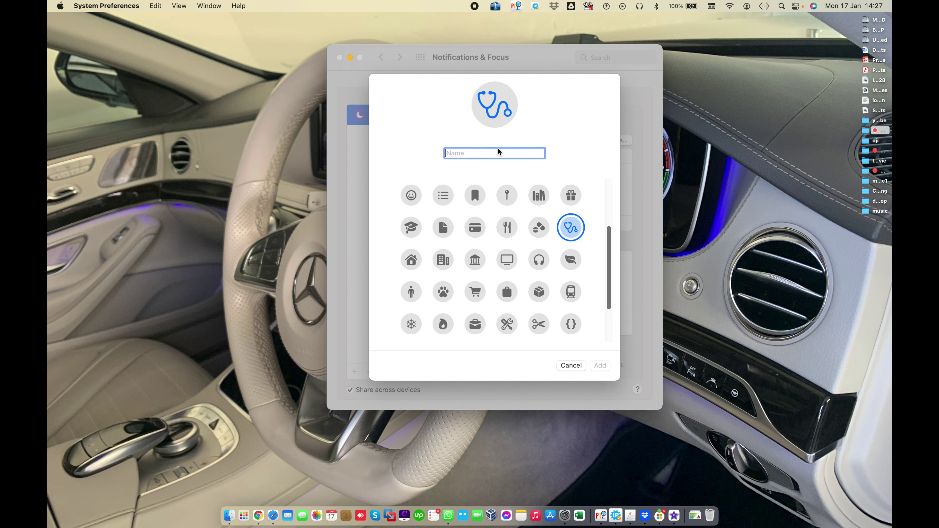
{"action": "type", "text": "cc"}
{"action": "key", "text": "BackSpace"}
{"action": "key", "text": "BackSpace"}
{"action": "type", "text": "clanic ="}
{"action": "key", "text": "BackSpace"}
{"action": "key", "text": "BackSpace"}
{"action": "left_click", "coordinate": [600, 365]}
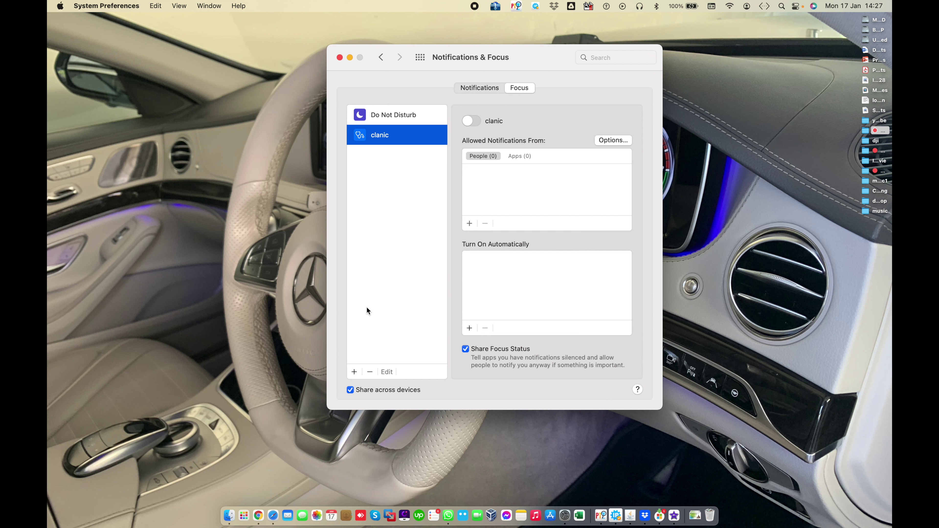
Step: Switch clanic on and confirm its options with calls allowed from Favorites
{"action": "left_click", "coordinate": [476, 124]}
{"action": "left_click", "coordinate": [613, 141]}
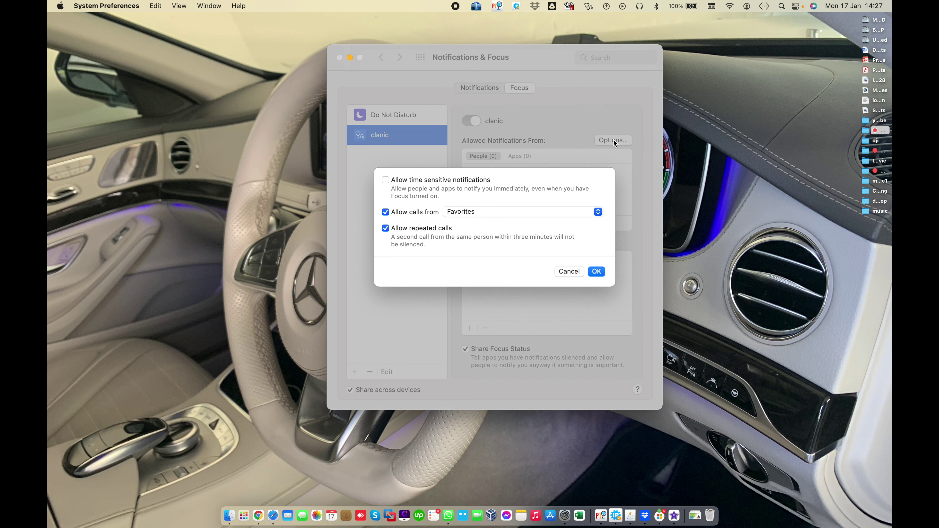
{"action": "left_click", "coordinate": [481, 210]}
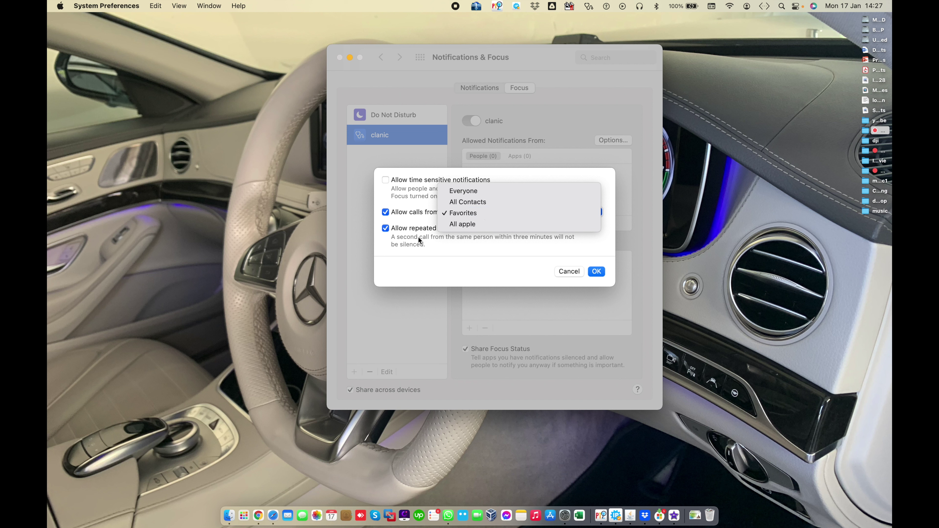
{"action": "left_click", "coordinate": [439, 213]}
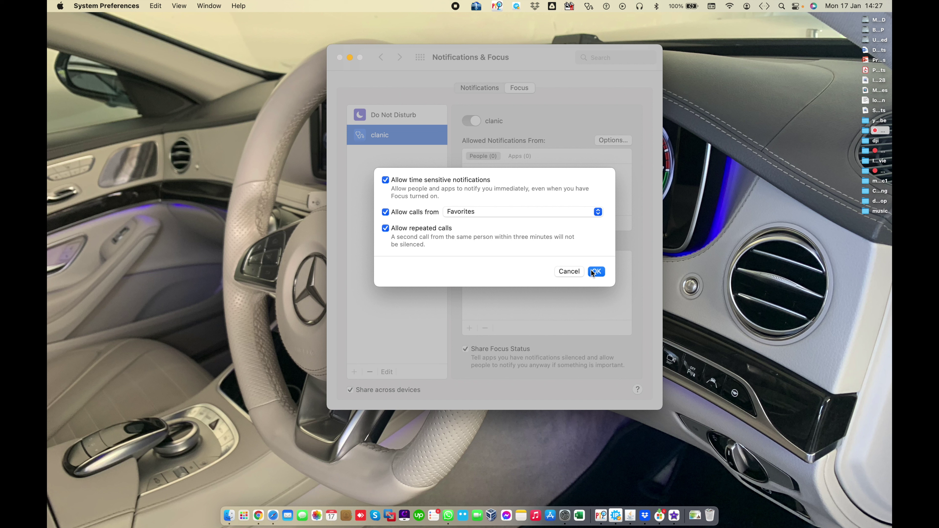
{"action": "left_click", "coordinate": [569, 271]}
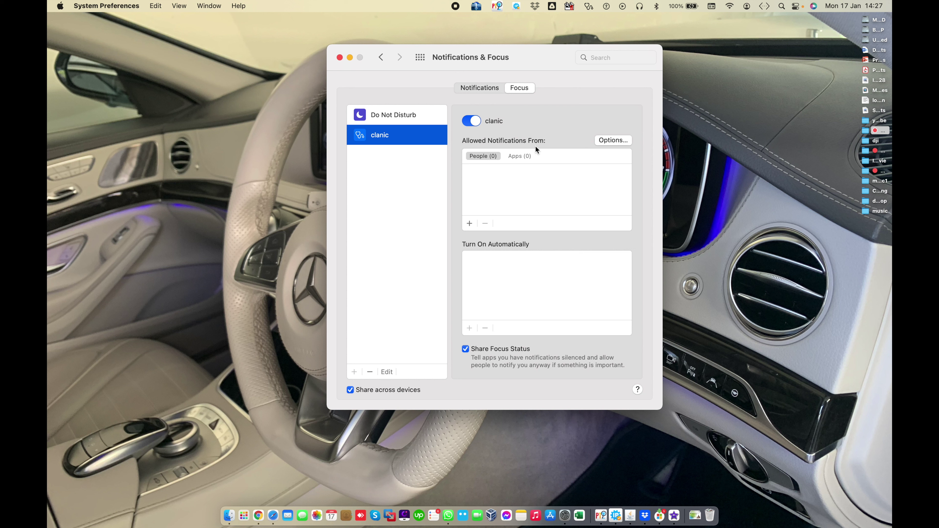
Step: Leave clanic with no allowed people and start a time-based automation to turn it on automatically
{"action": "left_click", "coordinate": [471, 223]}
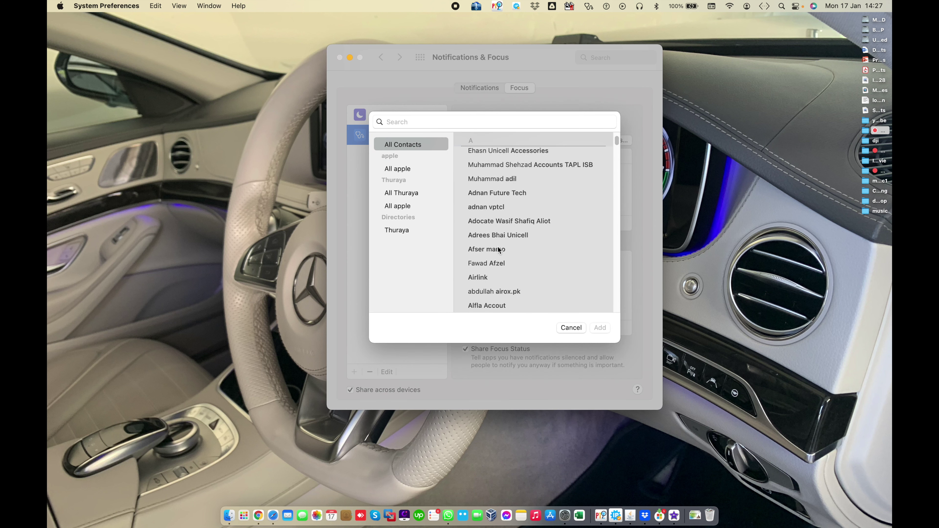
{"action": "left_click", "coordinate": [571, 327]}
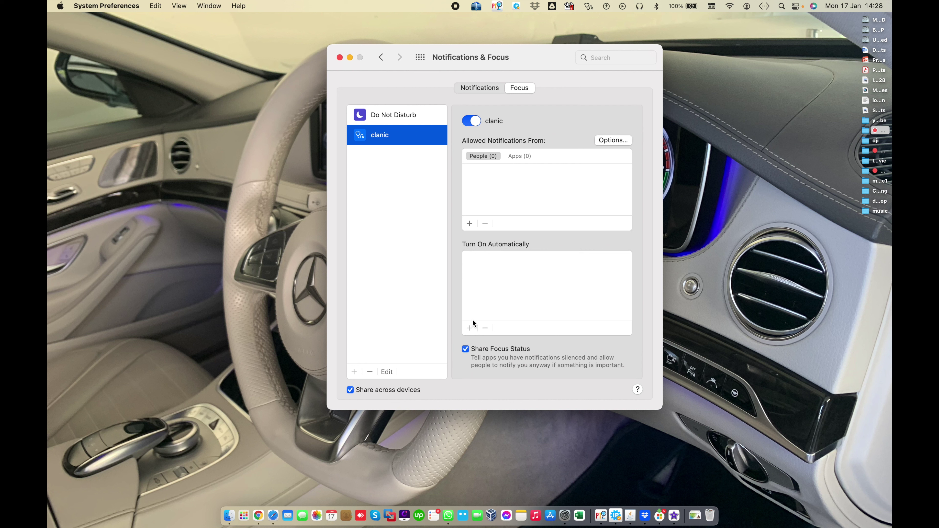
{"action": "left_click", "coordinate": [467, 328]}
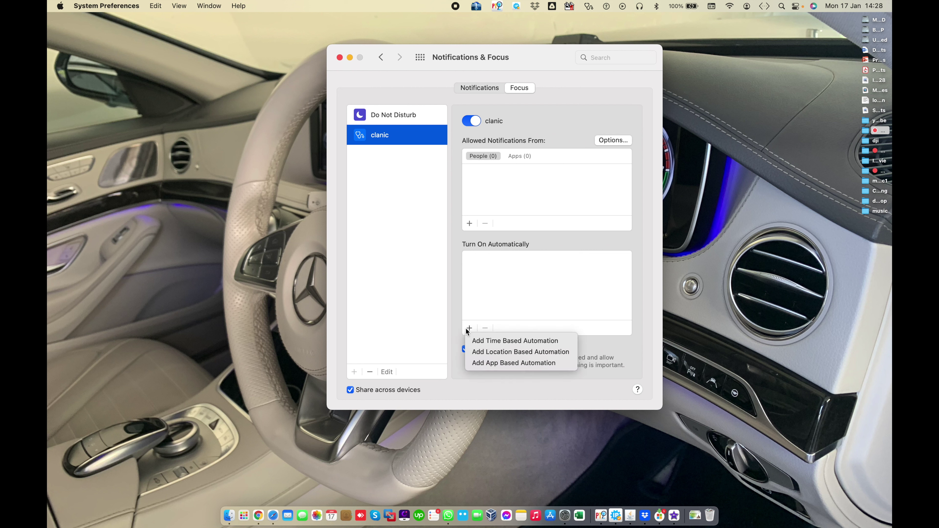
{"action": "left_click", "coordinate": [486, 268]}
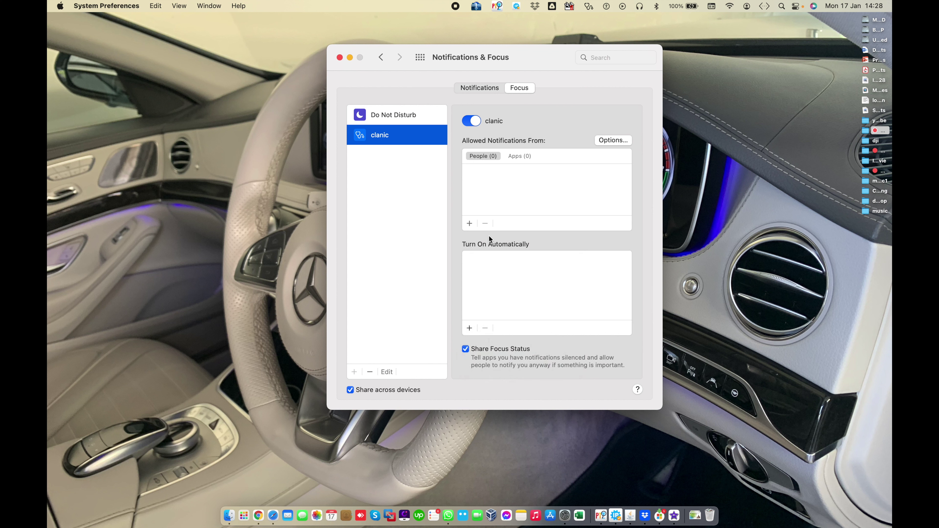
{"action": "left_click", "coordinate": [468, 328]}
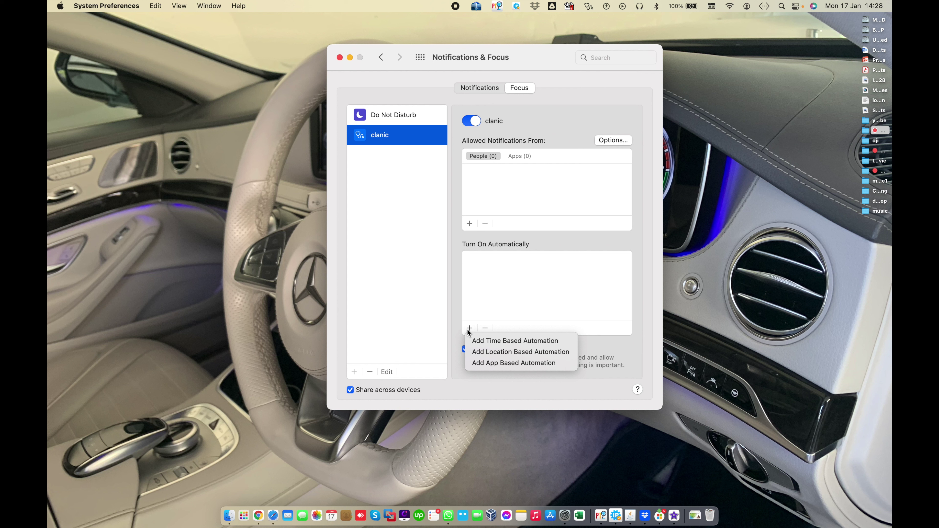
{"action": "left_click", "coordinate": [478, 339]}
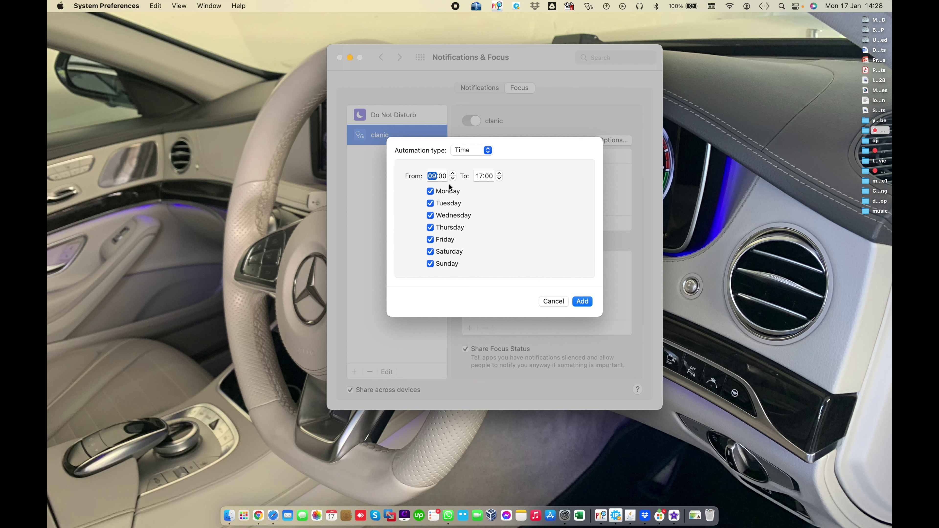
{"action": "left_click", "coordinate": [475, 151]}
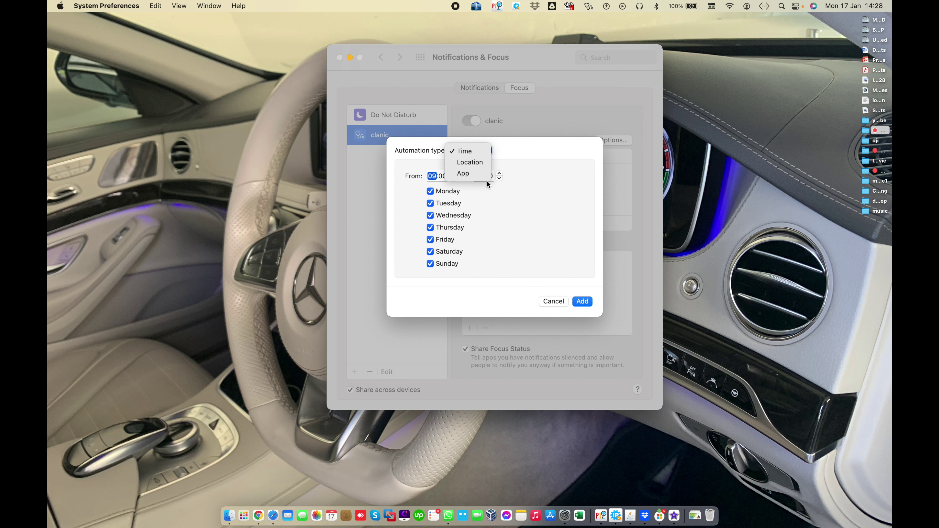
{"action": "left_click", "coordinate": [556, 270]}
{"action": "left_click", "coordinate": [554, 301]}
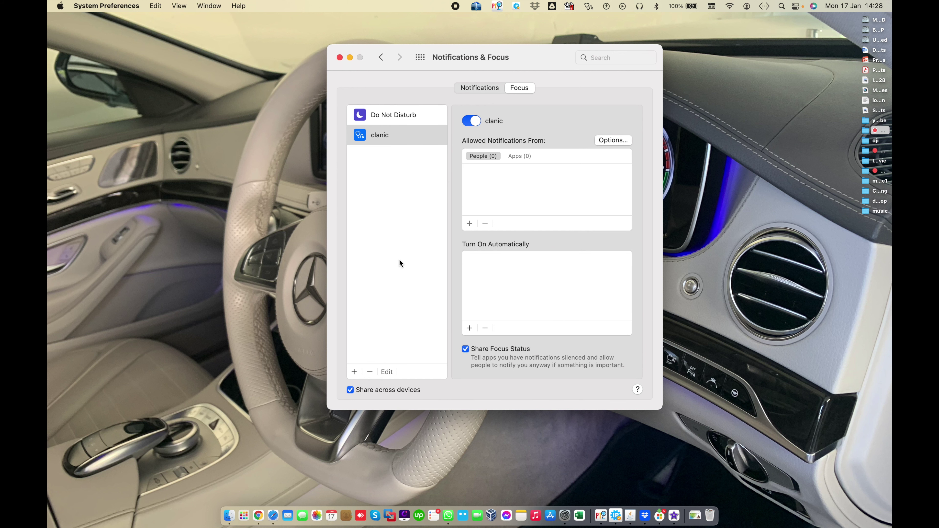
Step: Return to the Notifications tab and browse the per-app notification settings list
{"action": "left_click", "coordinate": [490, 88]}
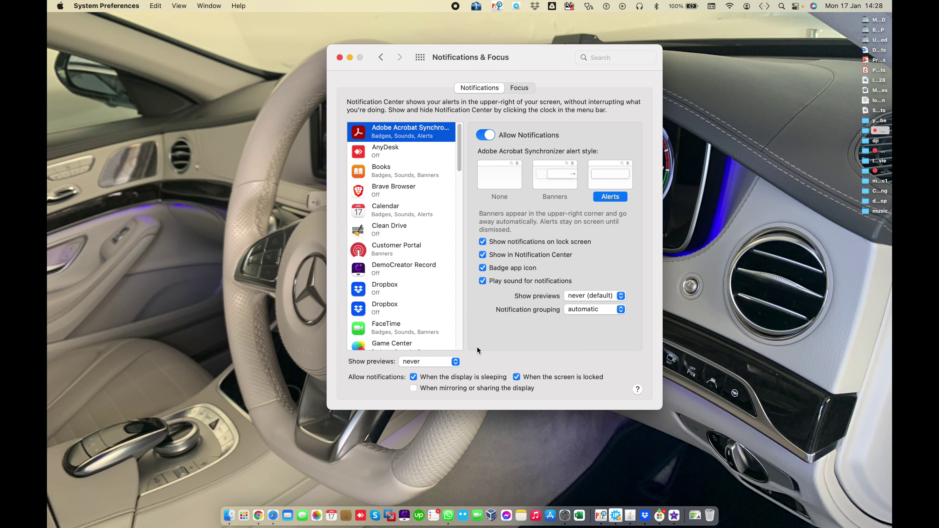
{"action": "scroll", "coordinate": [394, 290], "scroll_direction": "down", "scroll_amount": 15}
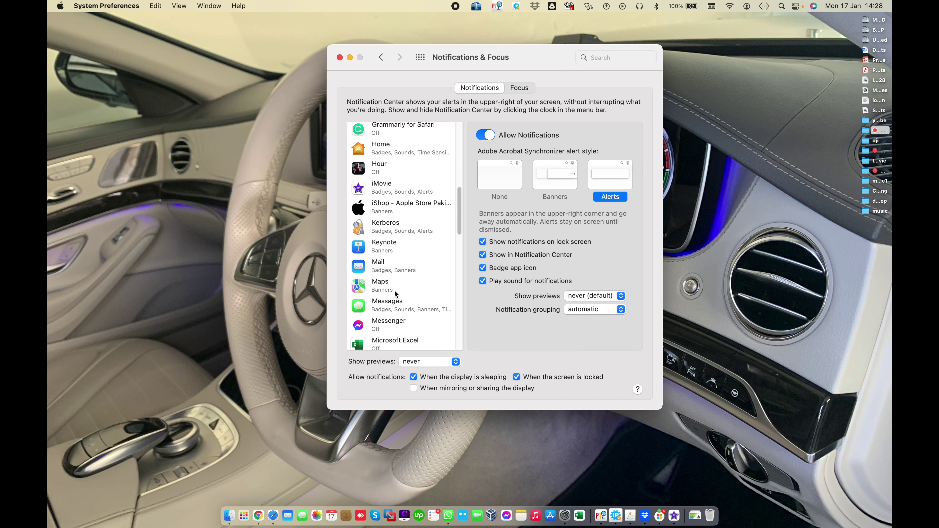
{"action": "scroll", "coordinate": [394, 290], "scroll_direction": "up", "scroll_amount": 5}
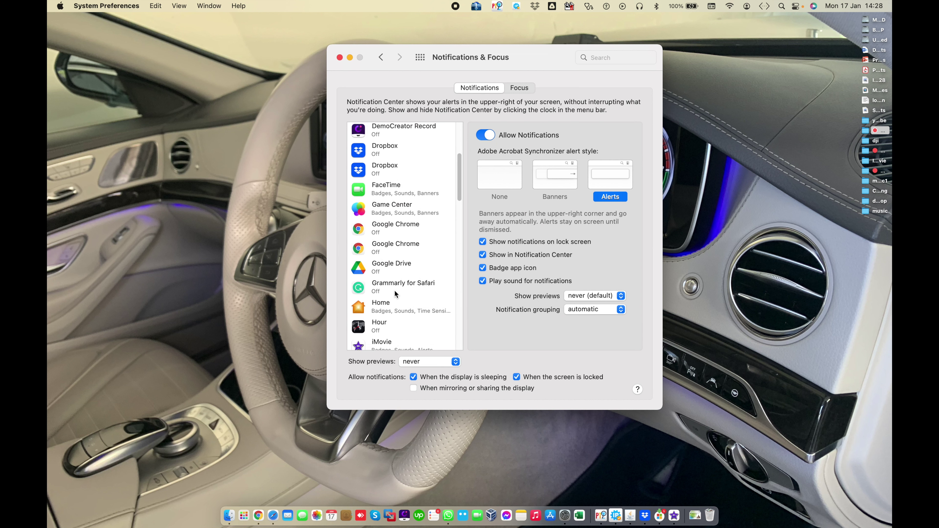